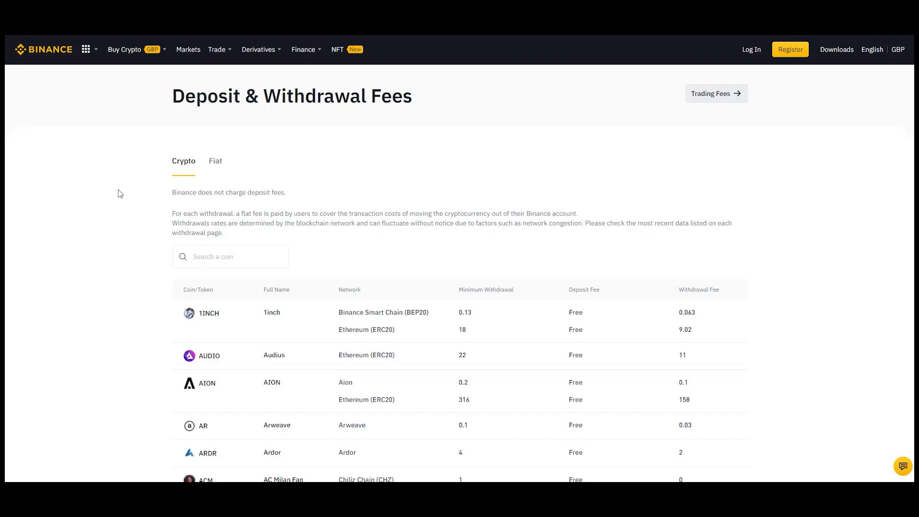
Filter Binance's withdrawal fee list to XLM to check its 0.02 Stellar withdrawal fee.
{"action": "scroll", "coordinate": [119, 193], "scroll_direction": "down", "scroll_amount": 1}
{"action": "scroll", "coordinate": [119, 193], "scroll_direction": "down", "scroll_amount": 3}
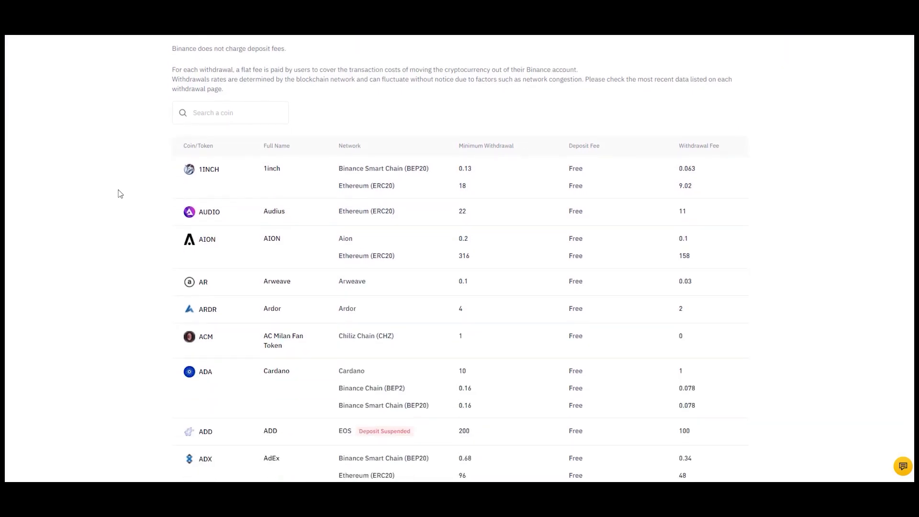
{"action": "scroll", "coordinate": [120, 193], "scroll_direction": "down", "scroll_amount": 5}
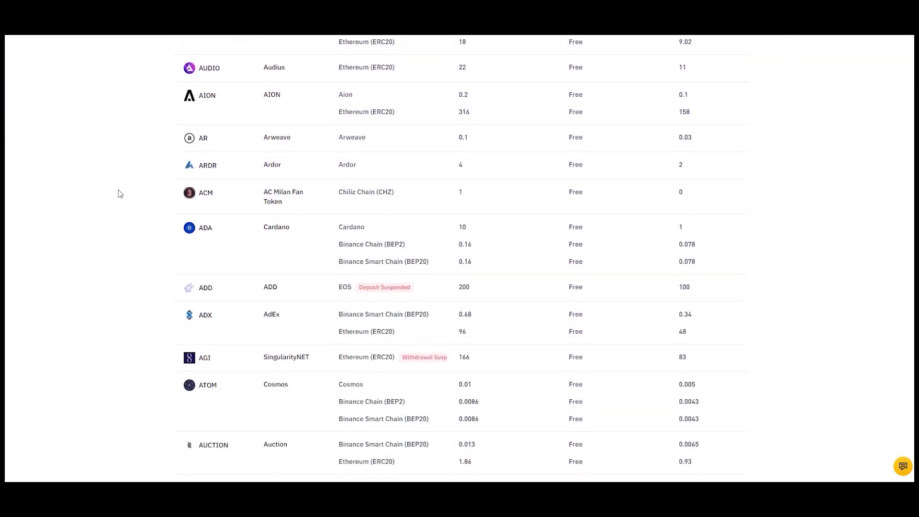
{"action": "scroll", "coordinate": [120, 193], "scroll_direction": "down", "scroll_amount": 6}
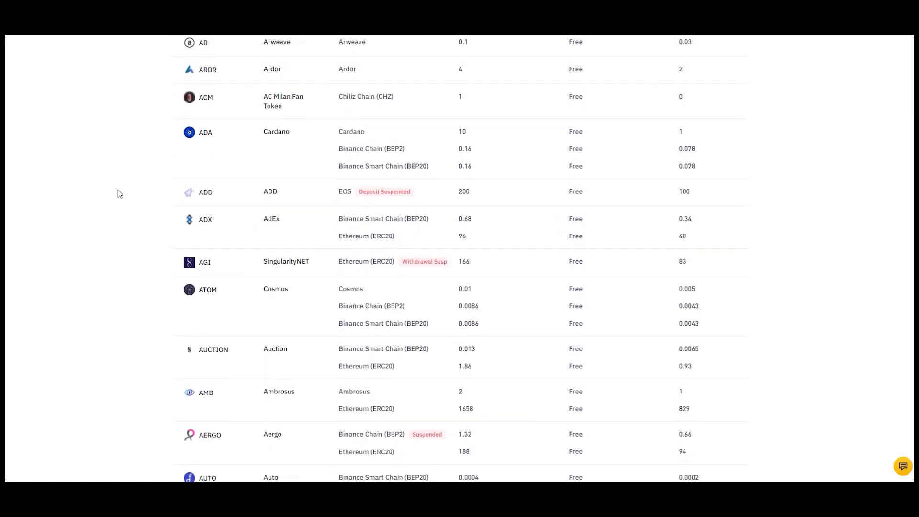
{"action": "scroll", "coordinate": [120, 194], "scroll_direction": "up", "scroll_amount": 8}
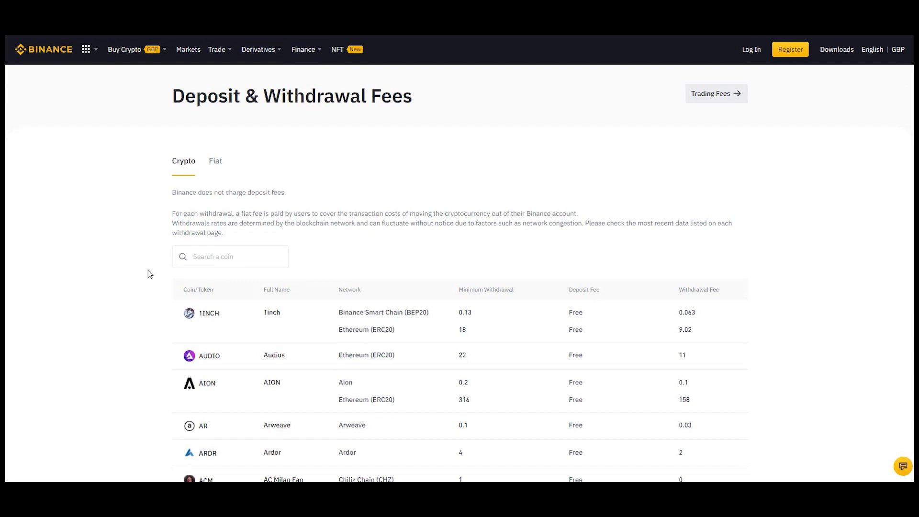
{"action": "left_click", "coordinate": [243, 256]}
{"action": "type", "text": "xlm"}
{"action": "left_click", "coordinate": [116, 248]}
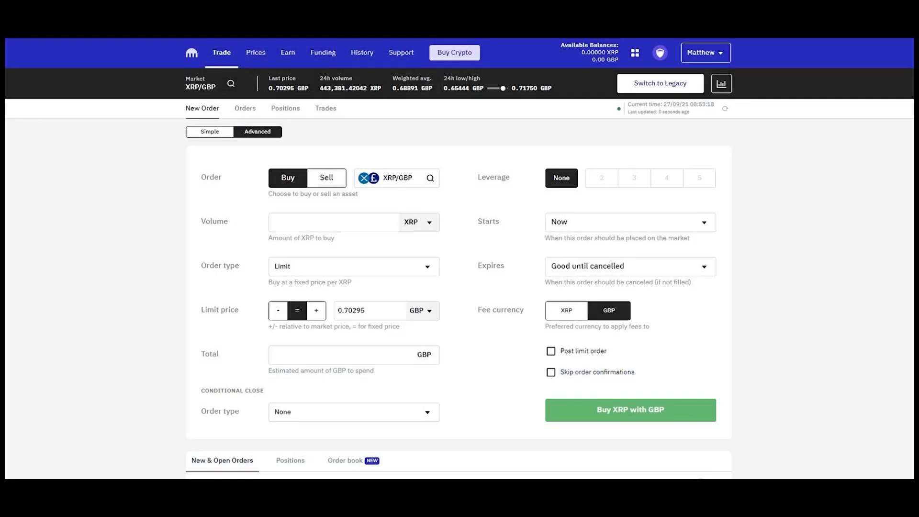
Start a new Kraken deposit for Lumen (XLM) to reveal its deposit address, memo and QR code.
{"action": "left_click", "coordinate": [323, 53]}
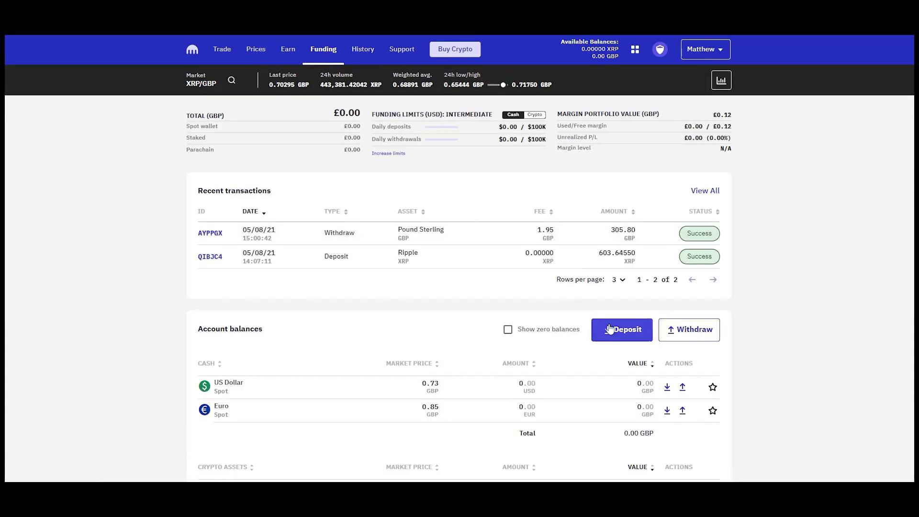
{"action": "left_click", "coordinate": [615, 329]}
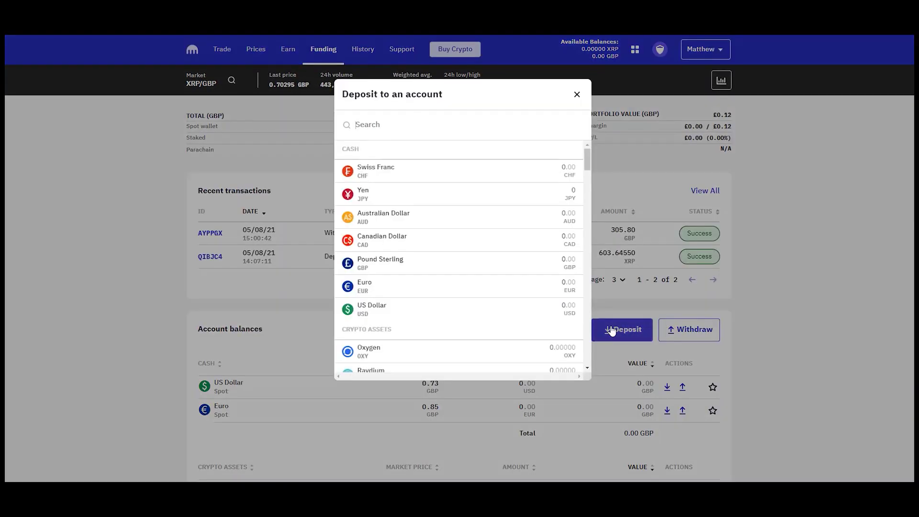
{"action": "left_click", "coordinate": [389, 130]}
{"action": "type", "text": "xlm"}
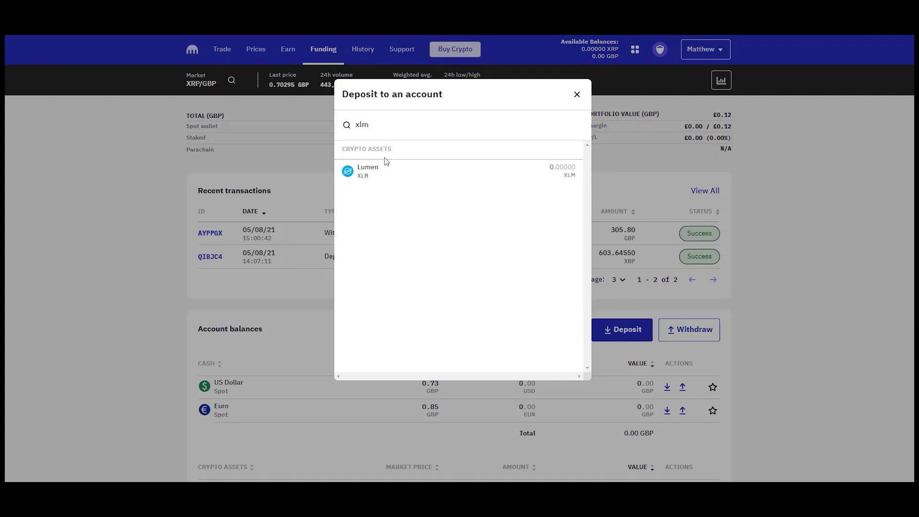
{"action": "left_click", "coordinate": [381, 172]}
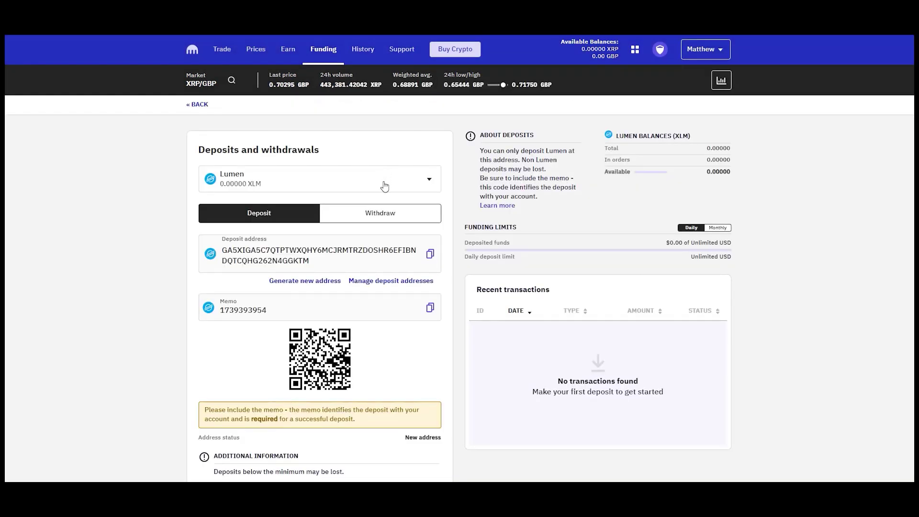
{"action": "scroll", "coordinate": [385, 186], "scroll_direction": "down", "scroll_amount": 1}
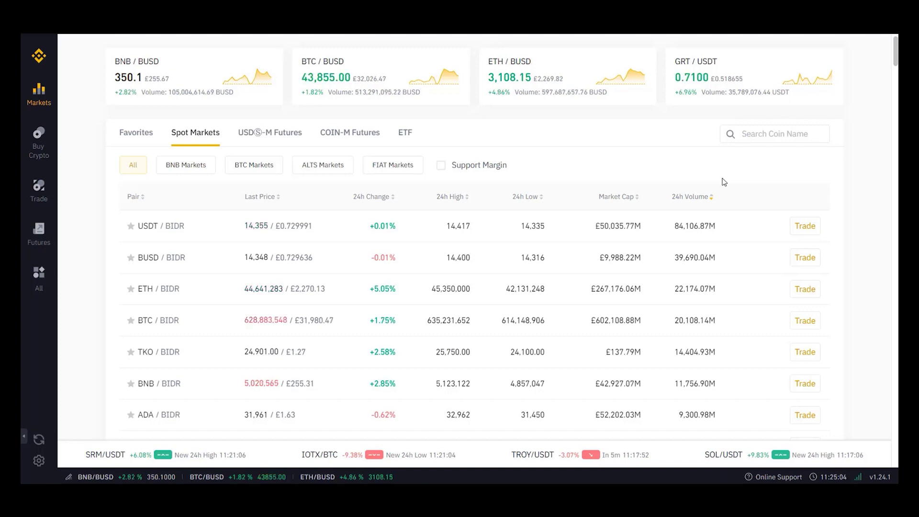
Search Binance's spot markets for xlm, ada, btc and xlm again, sorting the ADA pairs by name.
{"action": "left_click", "coordinate": [763, 134]}
{"action": "type", "text": "xlm"}
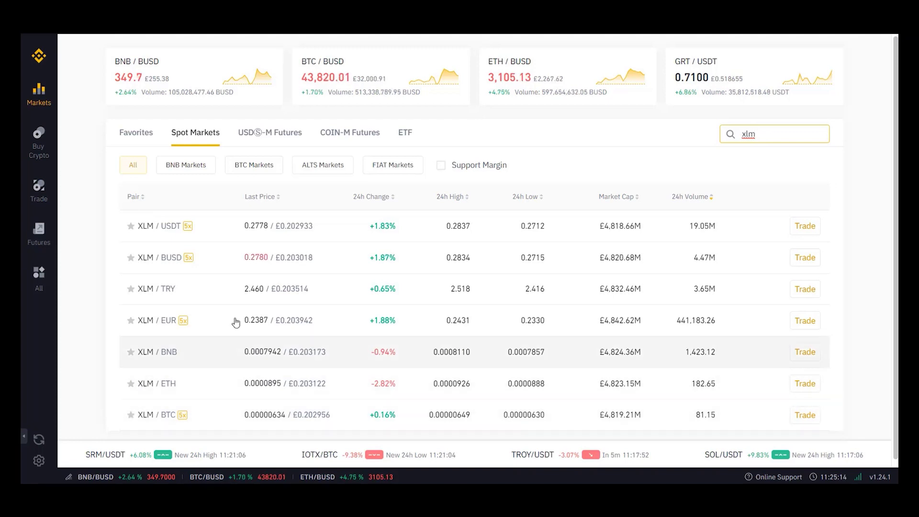
{"action": "double_click", "coordinate": [774, 138]}
{"action": "type", "text": "ada"}
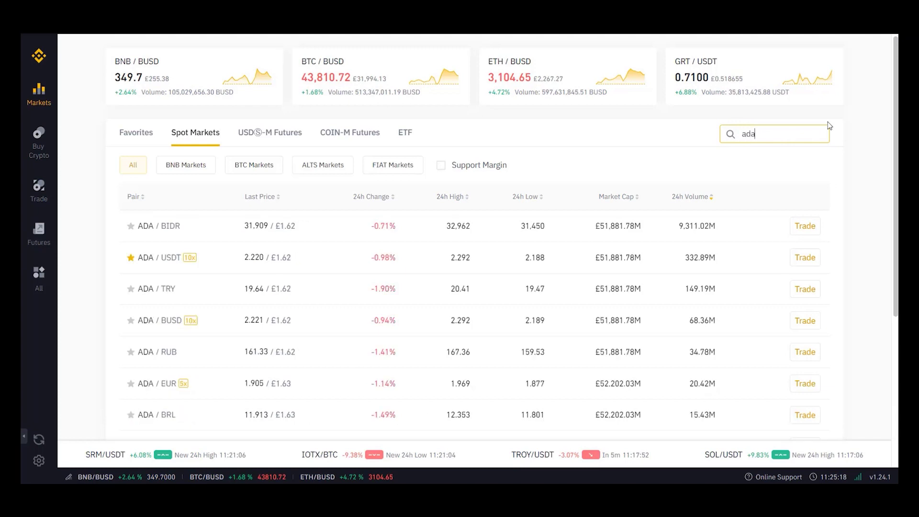
{"action": "left_click", "coordinate": [143, 202]}
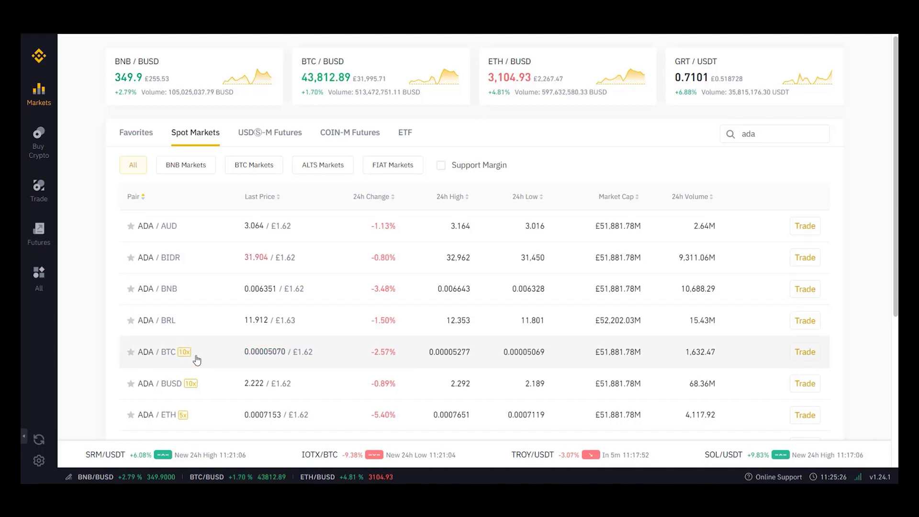
{"action": "left_click_drag", "start_coordinate": [771, 134], "coordinate": [723, 135]}
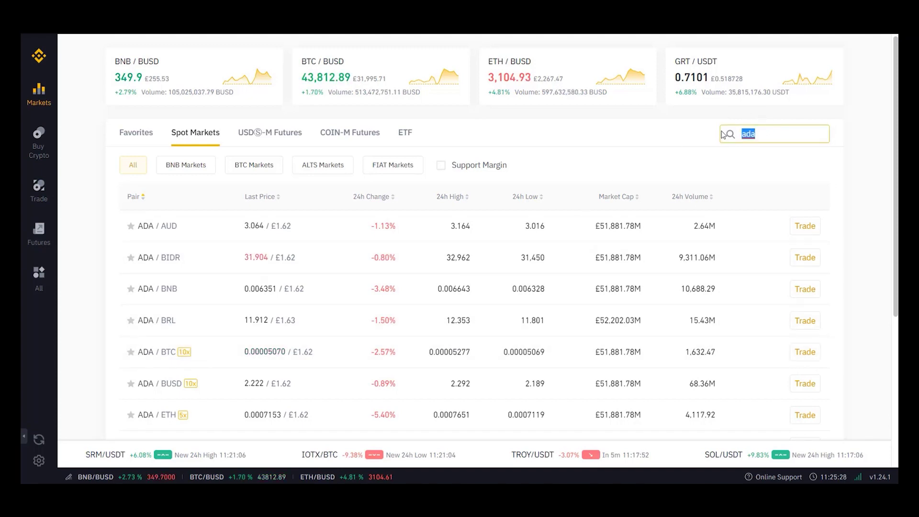
{"action": "type", "text": "btc"}
{"action": "double_click", "coordinate": [760, 130]}
{"action": "type", "text": "xlm"}
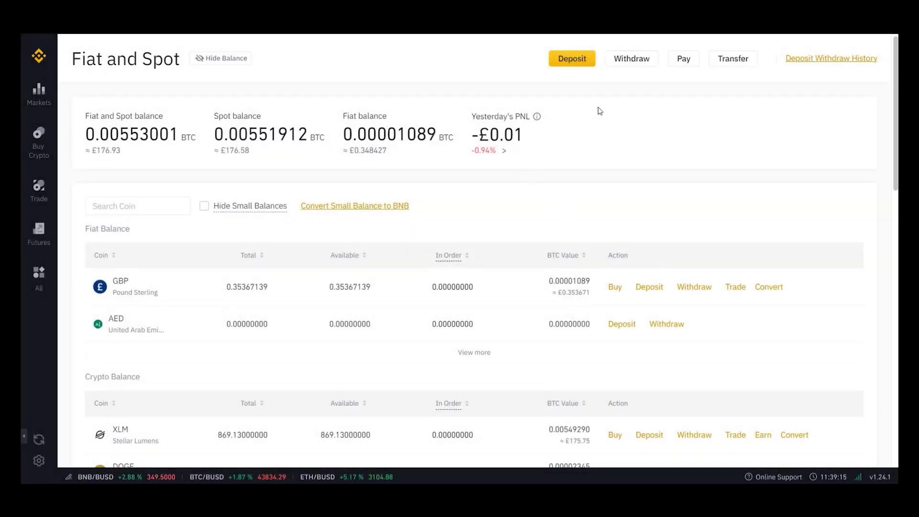
Start a Binance crypto withdrawal with XLM selected as the coin.
{"action": "left_click", "coordinate": [634, 59]}
{"action": "left_click", "coordinate": [485, 127]}
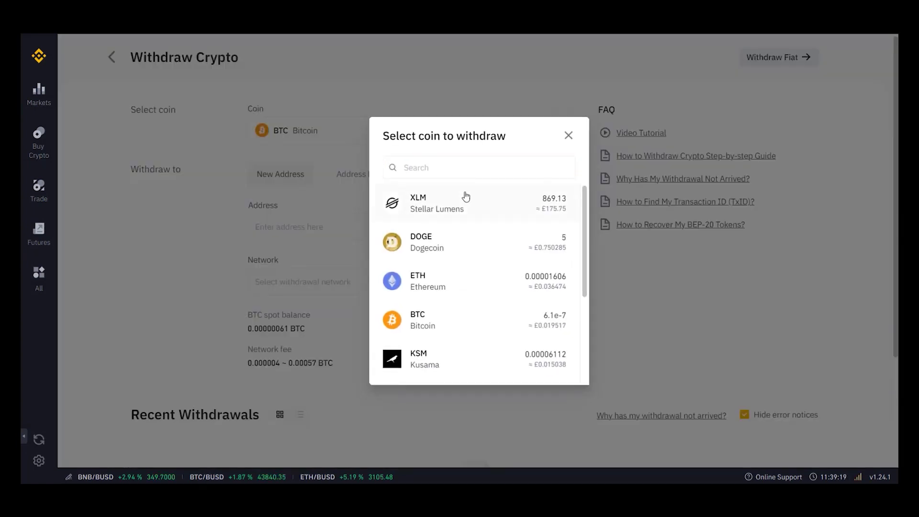
{"action": "left_click", "coordinate": [443, 207]}
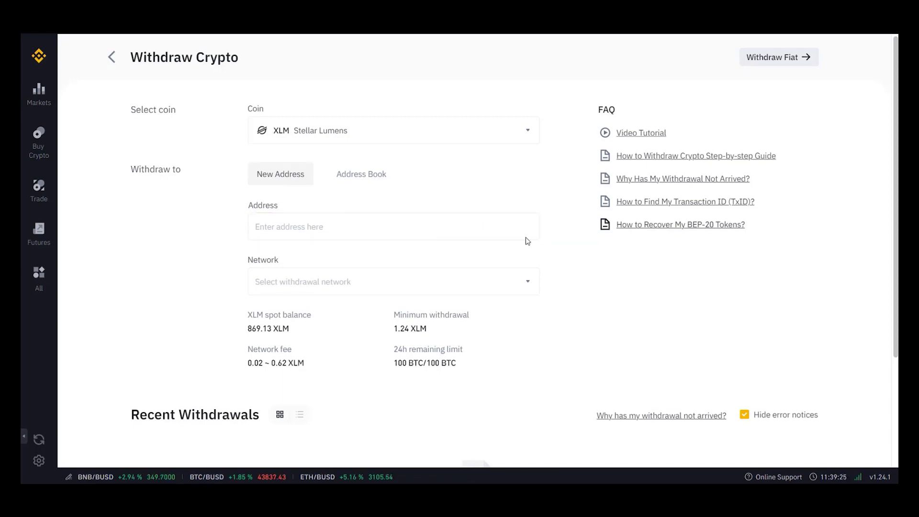
Paste the Kraken deposit address and the required memo into the XLM withdrawal form.
{"action": "left_click", "coordinate": [425, 228]}
{"action": "key", "text": "ctrl+v"}
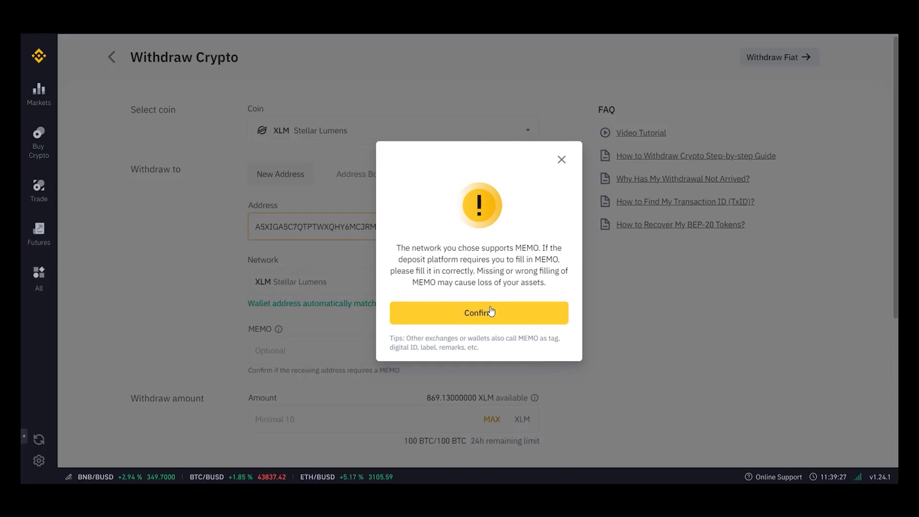
{"action": "left_click", "coordinate": [493, 320]}
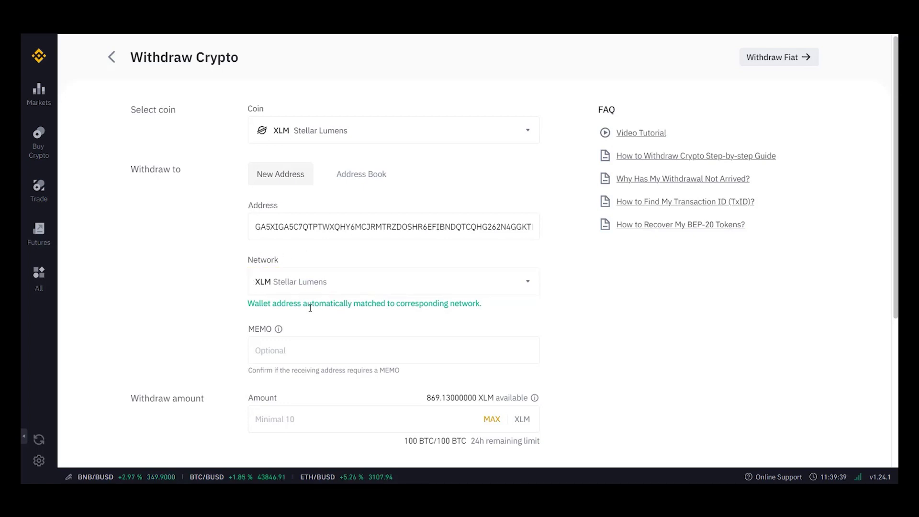
{"action": "left_click", "coordinate": [440, 352]}
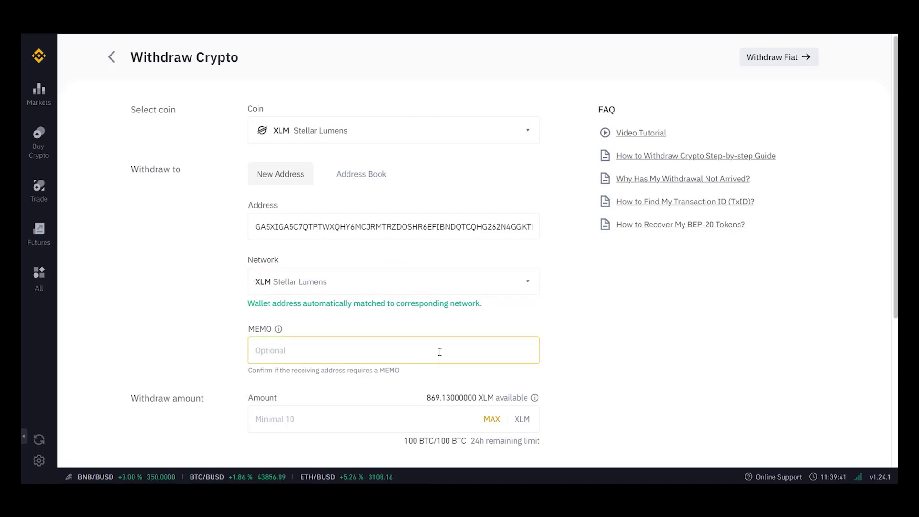
{"action": "key", "text": "ctrl+v"}
Set the withdrawal amount to the full 869.13 XLM balance and submit the withdrawal.
{"action": "left_click", "coordinate": [605, 358]}
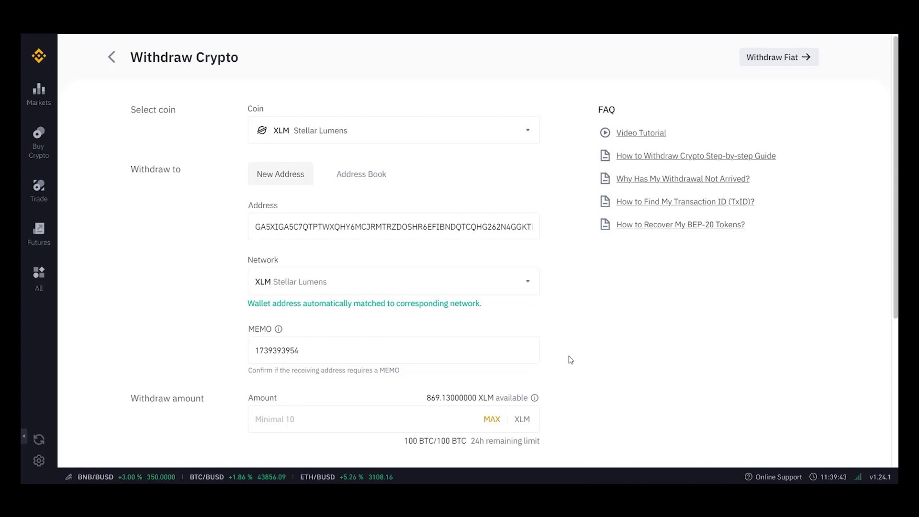
{"action": "scroll", "coordinate": [570, 360], "scroll_direction": "down", "scroll_amount": 1}
{"action": "left_click", "coordinate": [379, 366]}
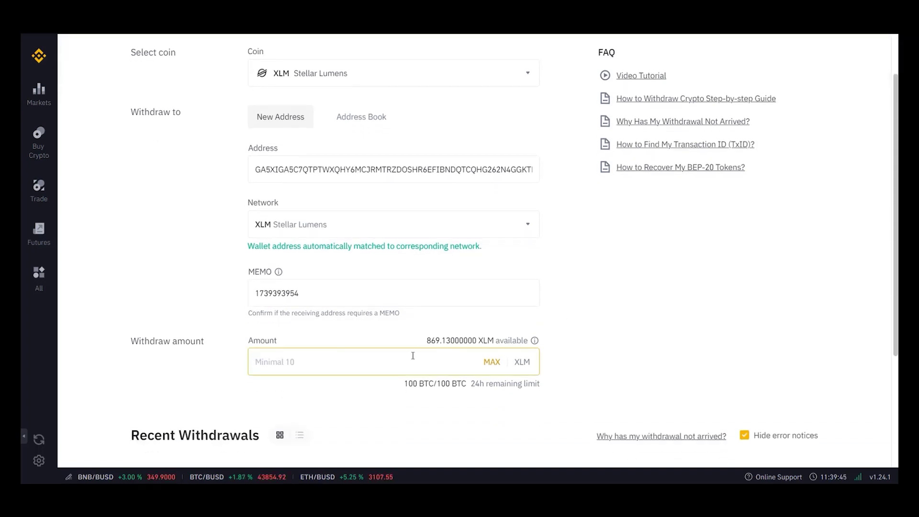
{"action": "key", "text": "BackSpace"}
{"action": "key", "text": "BackSpace"}
{"action": "key", "text": "BackSpace"}
{"action": "key", "text": "BackSpace"}
{"action": "left_click", "coordinate": [492, 362]}
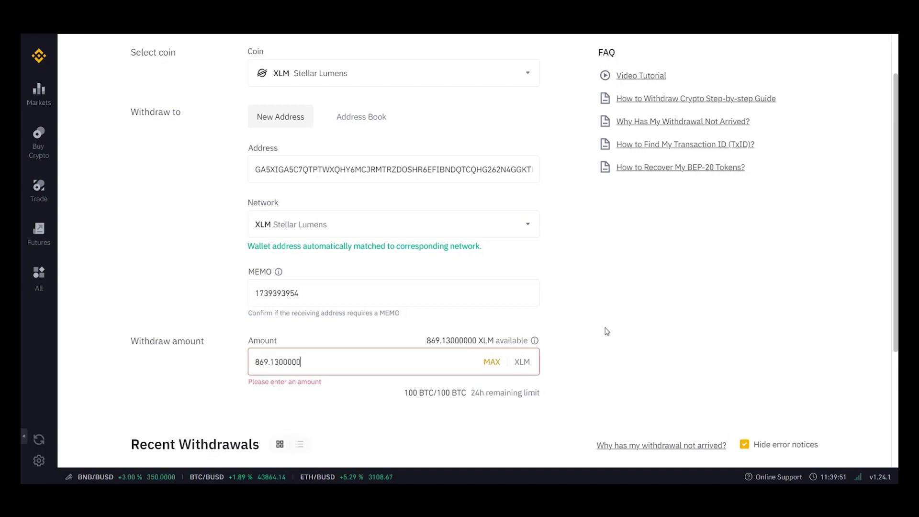
{"action": "left_click", "coordinate": [607, 347]}
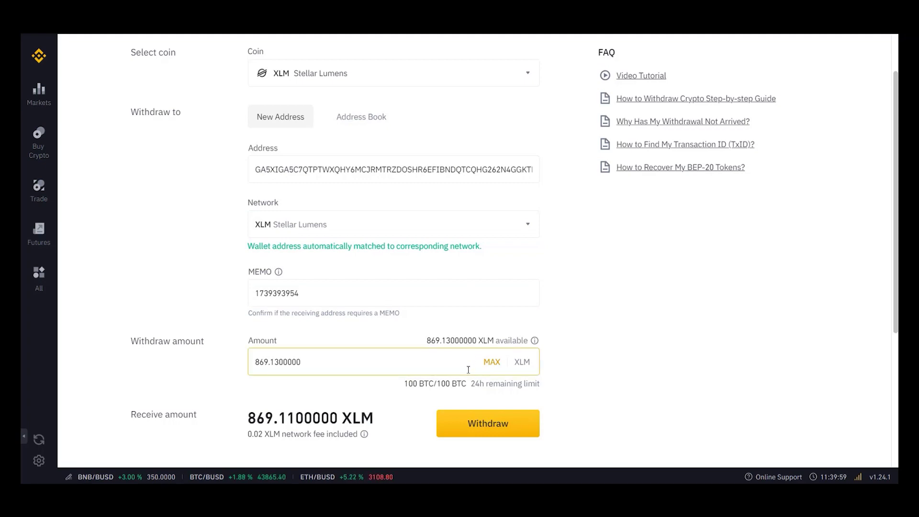
{"action": "left_click", "coordinate": [476, 423]}
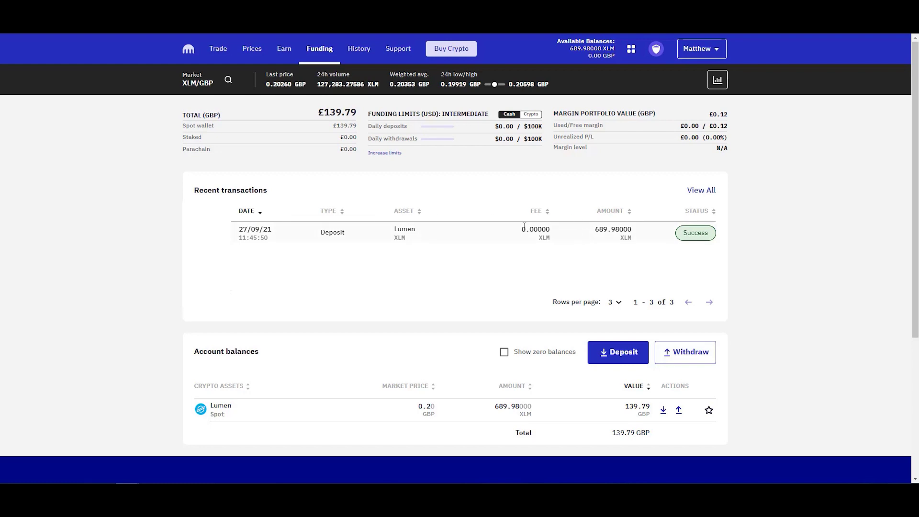
Place and confirm a Kraken limit sell of all 689.98 XLM for GBP at 0.20305.
{"action": "left_click", "coordinate": [219, 50]}
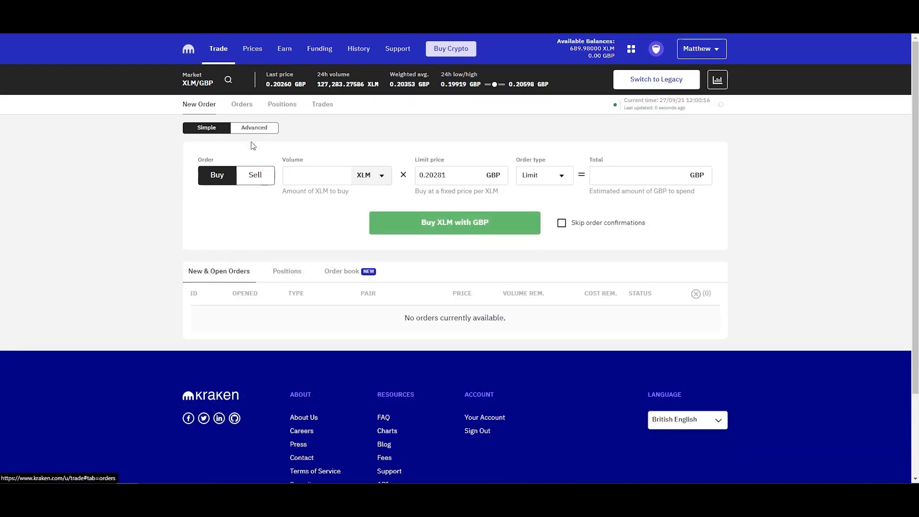
{"action": "left_click", "coordinate": [260, 174]}
{"action": "left_click", "coordinate": [332, 182]}
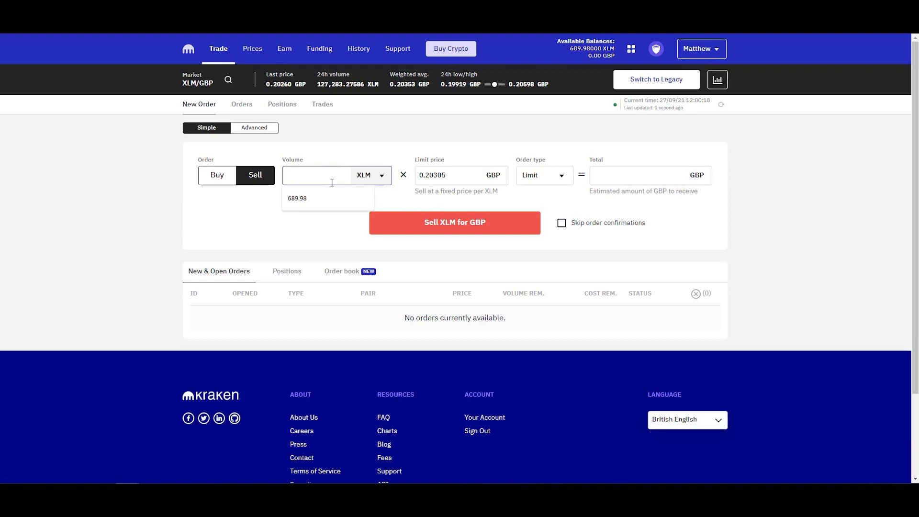
{"action": "left_click", "coordinate": [328, 198]}
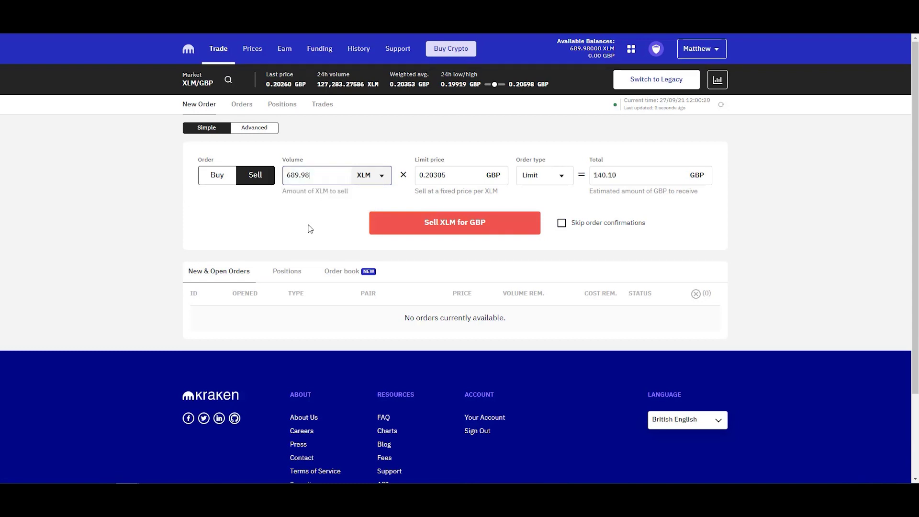
{"action": "left_click", "coordinate": [421, 226]}
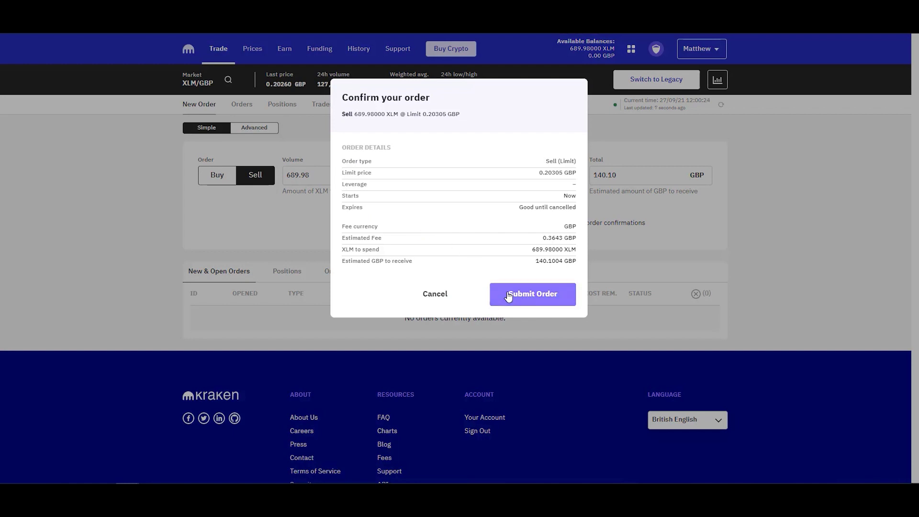
{"action": "left_click", "coordinate": [509, 297]}
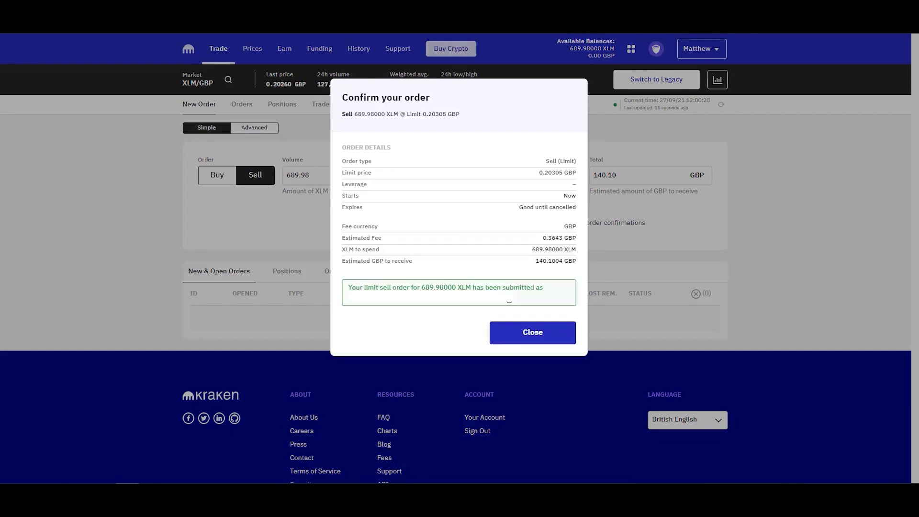
{"action": "left_click", "coordinate": [517, 332]}
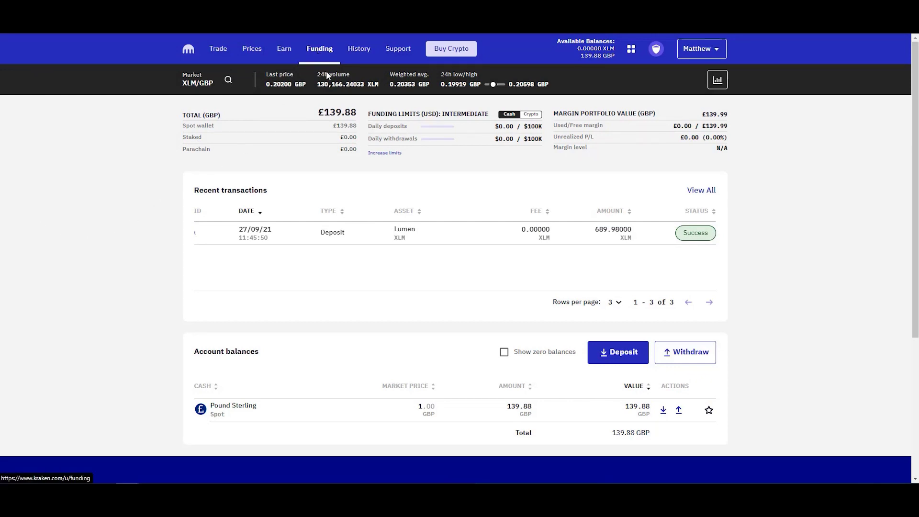
Set up a Pound Sterling withdrawal via Clear Junction (FPS) to the saved bank account.
{"action": "left_click", "coordinate": [667, 366]}
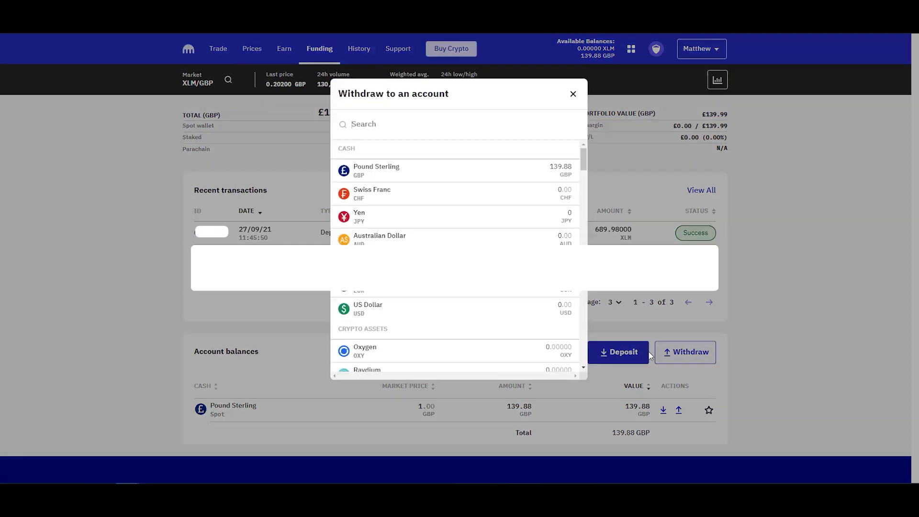
{"action": "left_click", "coordinate": [375, 170]}
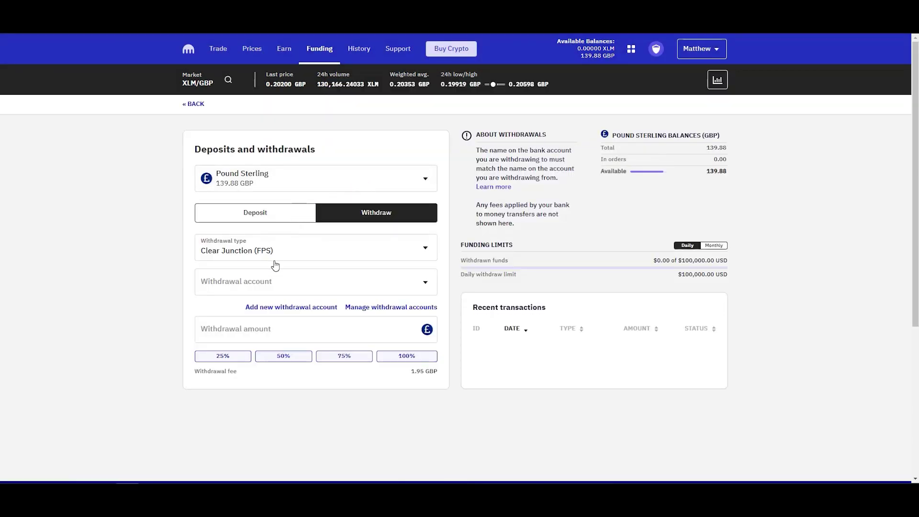
{"action": "left_click", "coordinate": [293, 251]}
{"action": "left_click", "coordinate": [264, 271]}
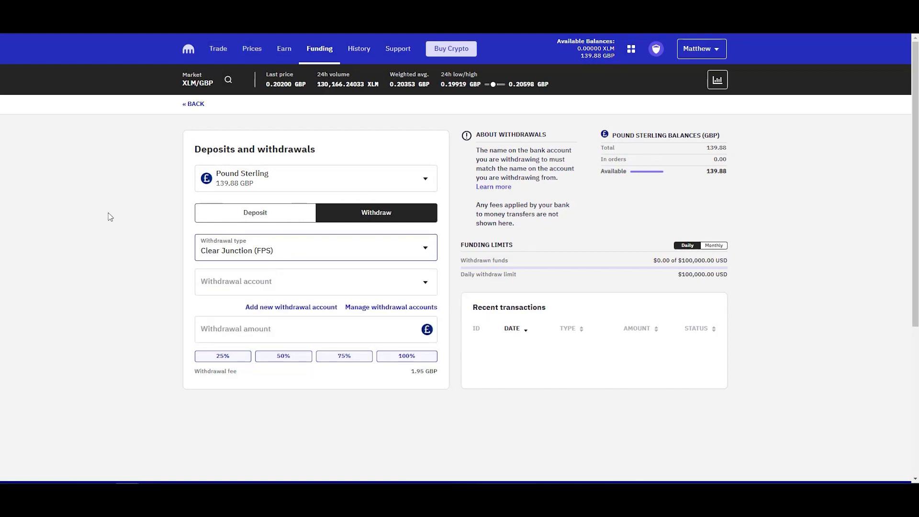
{"action": "left_click", "coordinate": [430, 287]}
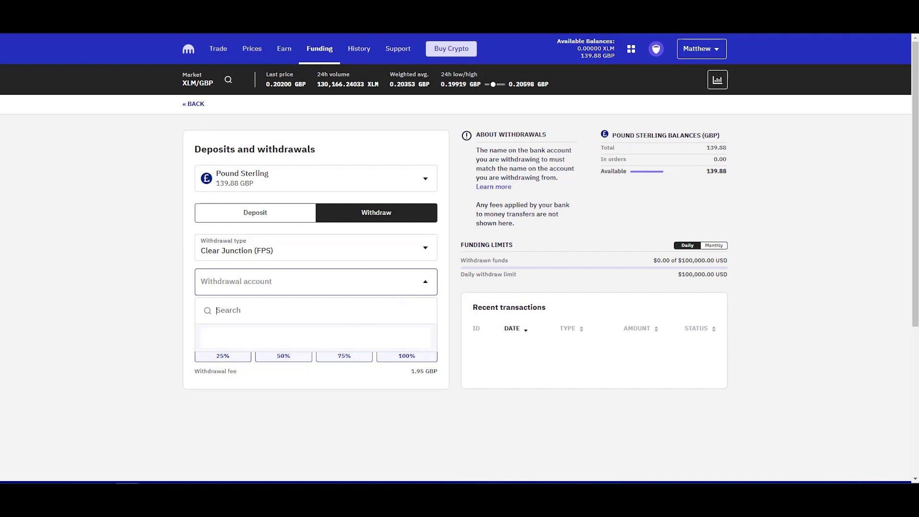
{"action": "left_click", "coordinate": [323, 337]}
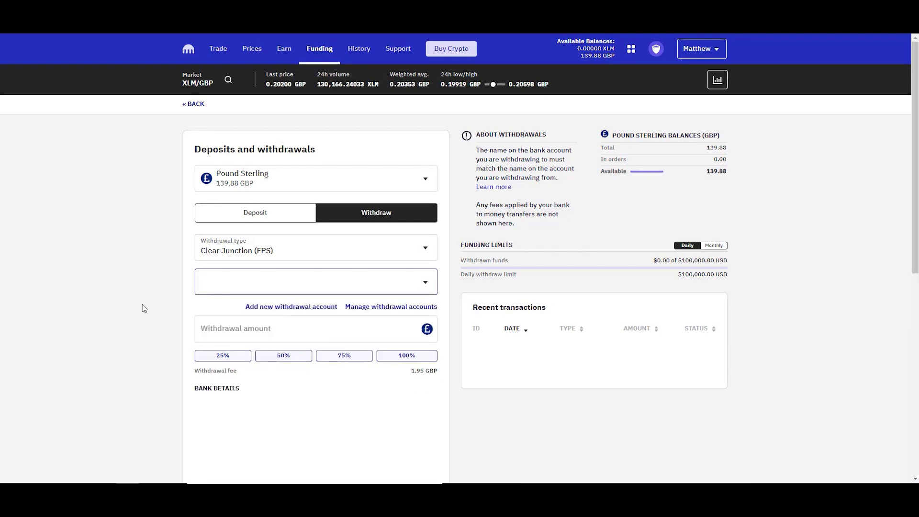
Withdraw the entire 137.93 GBP balance to the bank.
{"action": "scroll", "coordinate": [153, 302], "scroll_direction": "down", "scroll_amount": 1}
{"action": "left_click", "coordinate": [404, 313]}
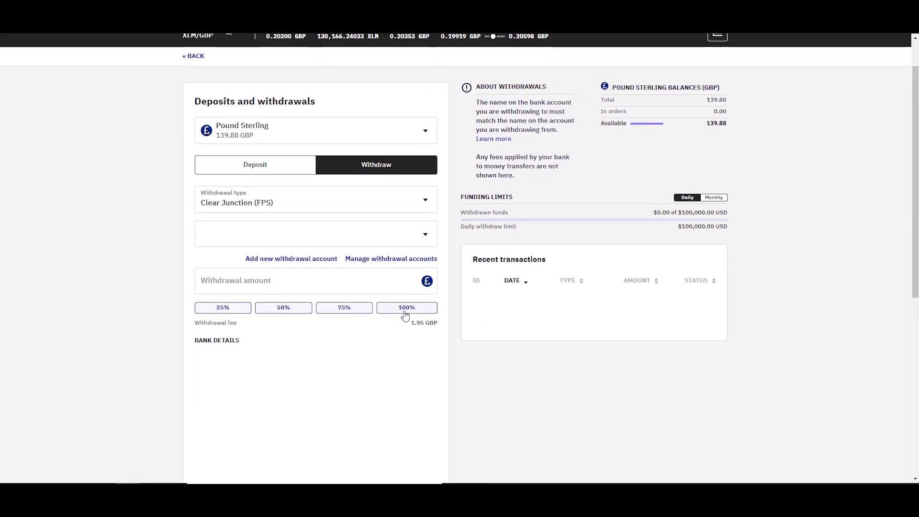
{"action": "left_click", "coordinate": [404, 313]}
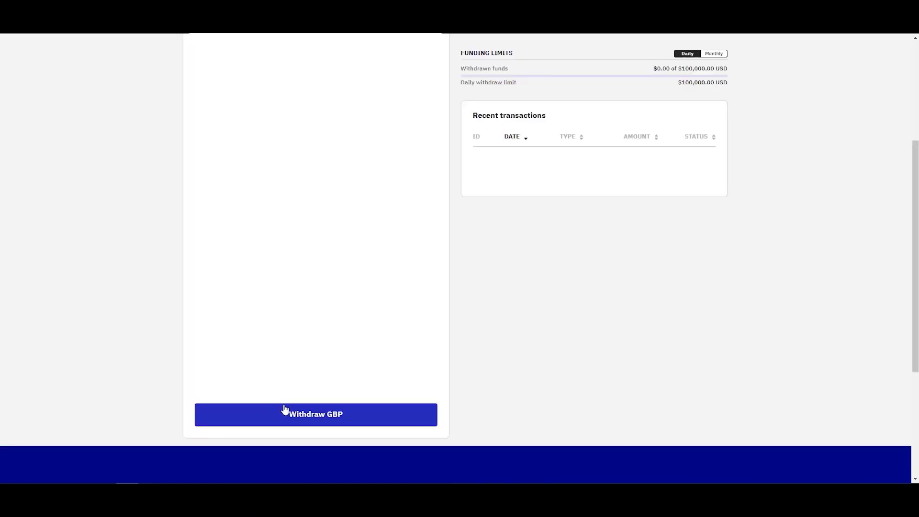
{"action": "left_click", "coordinate": [283, 410]}
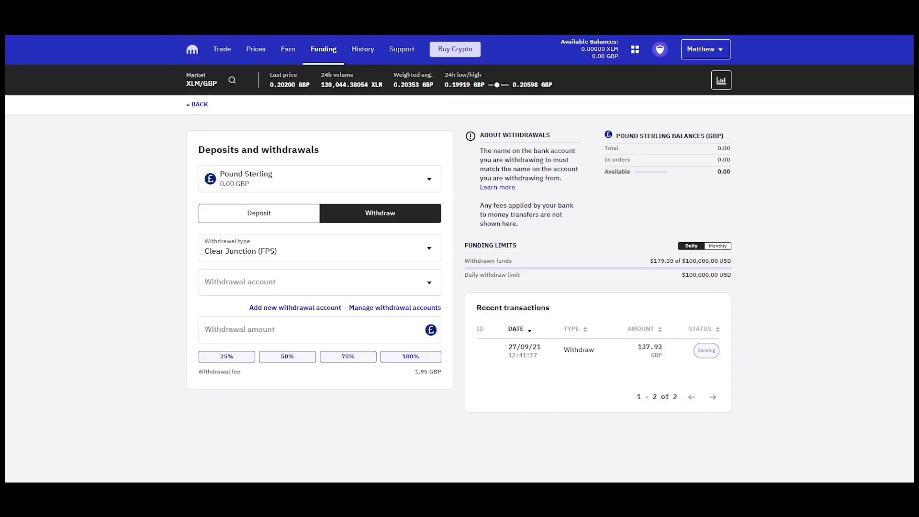